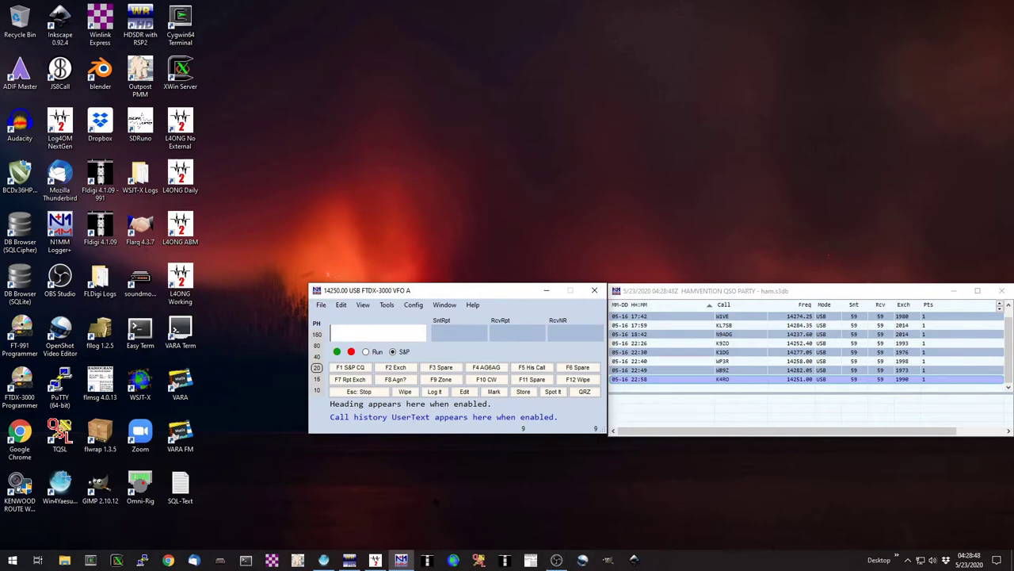
Step: Open the ports and mode control configuration and assign COM12 to the FTDX-3000 radio
left_click(412, 305)
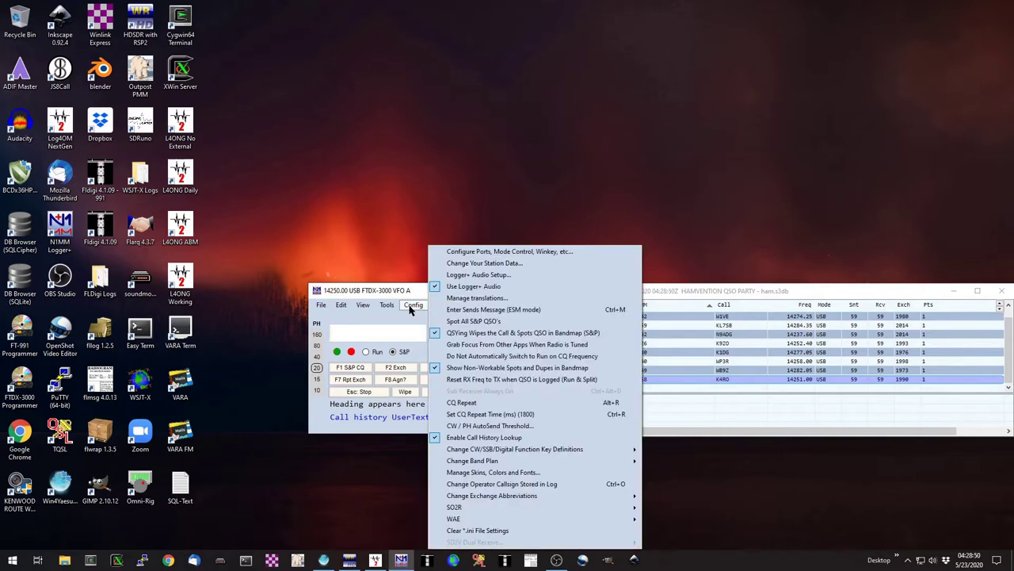
left_click(481, 252)
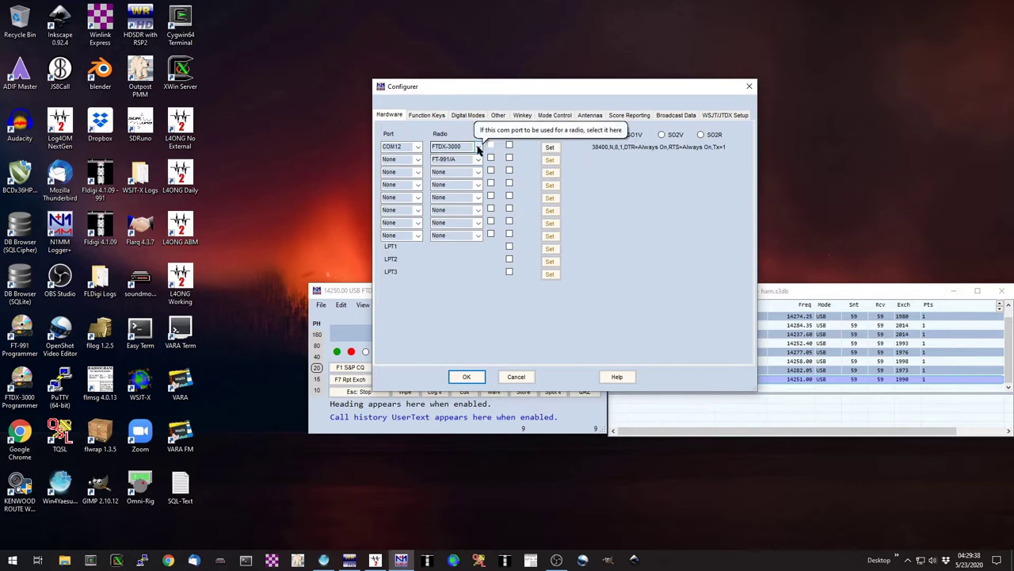
left_click(418, 148)
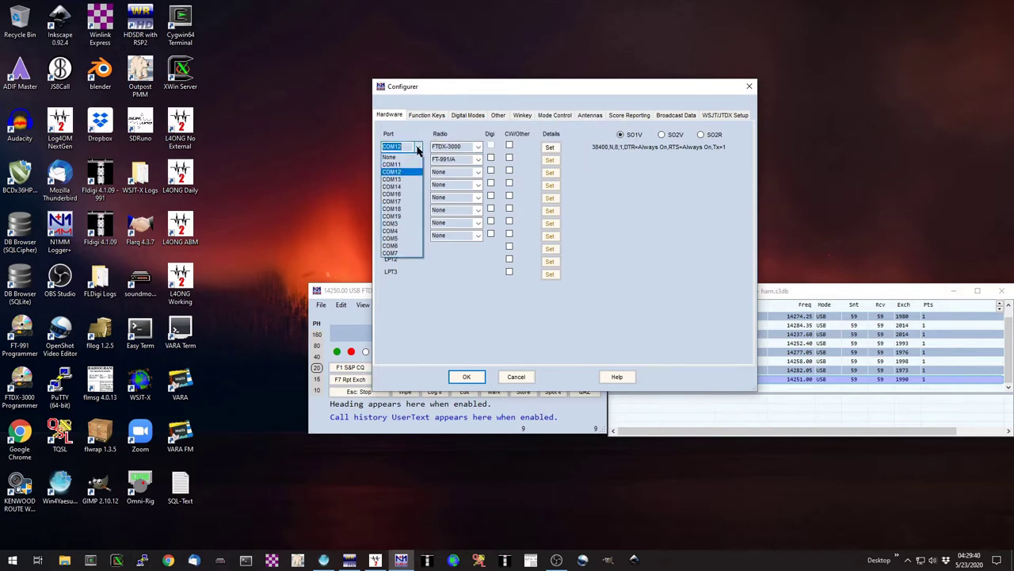
left_click(391, 171)
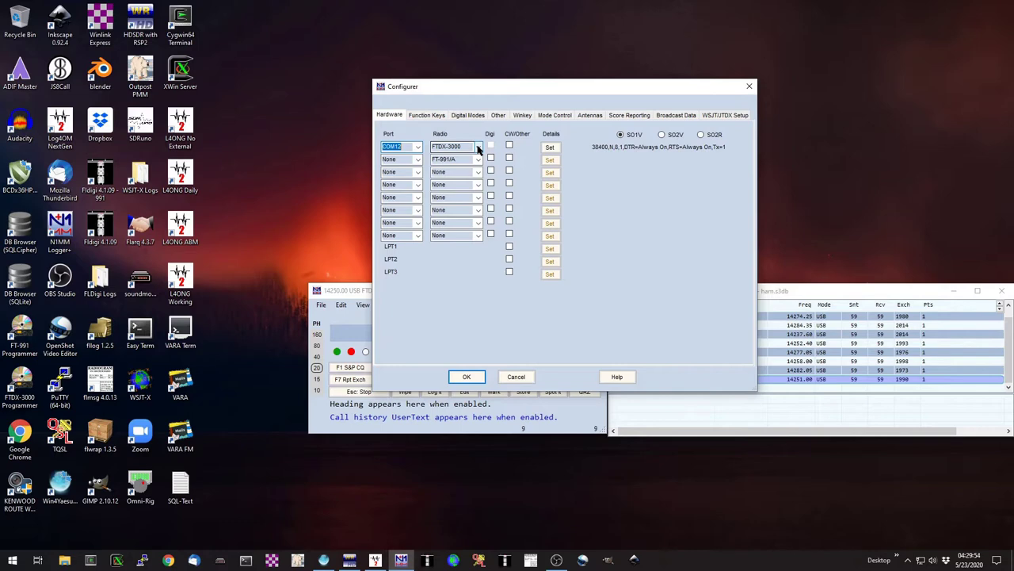
left_click(478, 147)
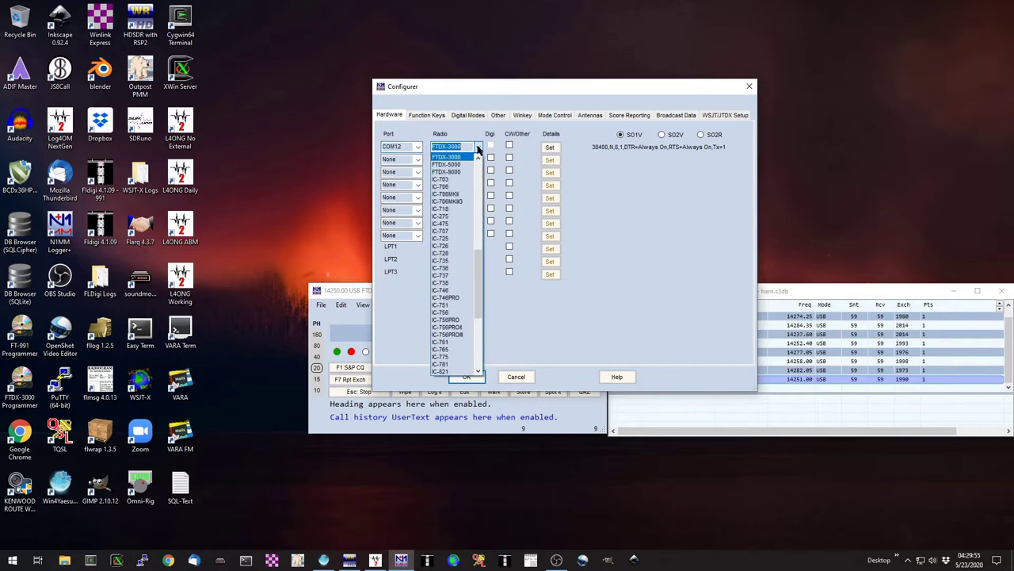
left_click(440, 158)
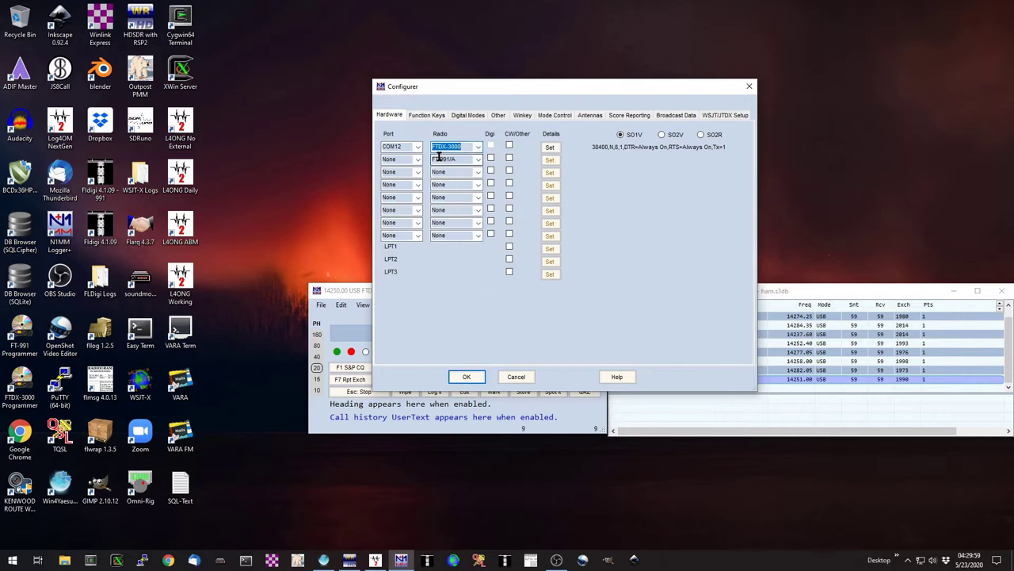
Step: Review the COM12 serial and PTT settings for the radio, and accept the hardware configuration
left_click(550, 148)
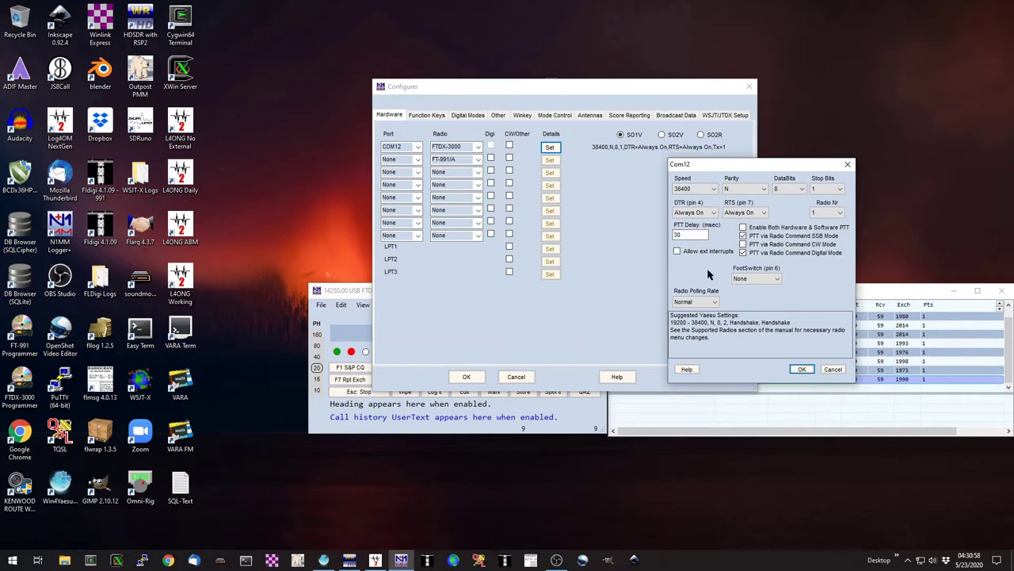
left_click(801, 371)
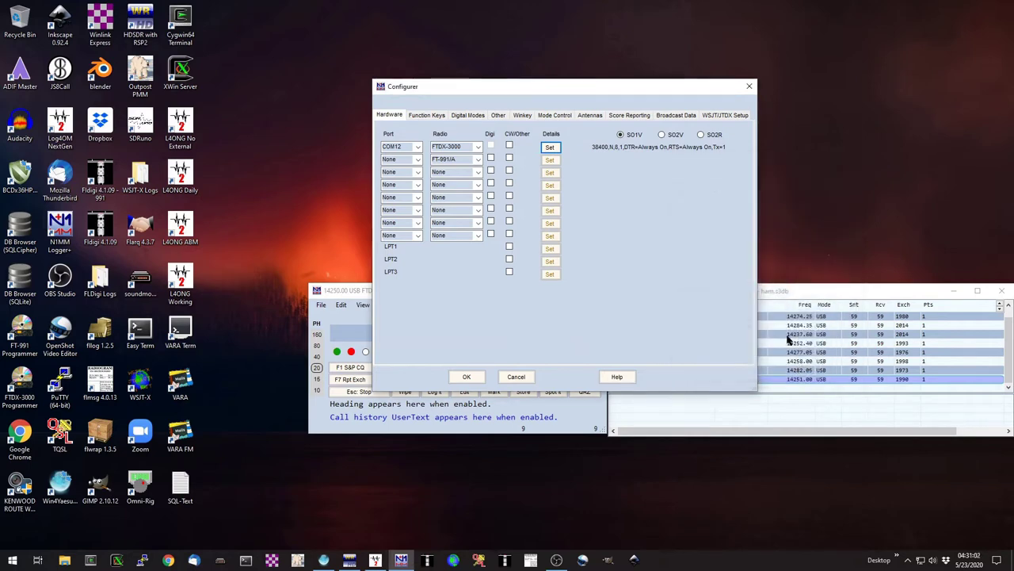
left_click(466, 378)
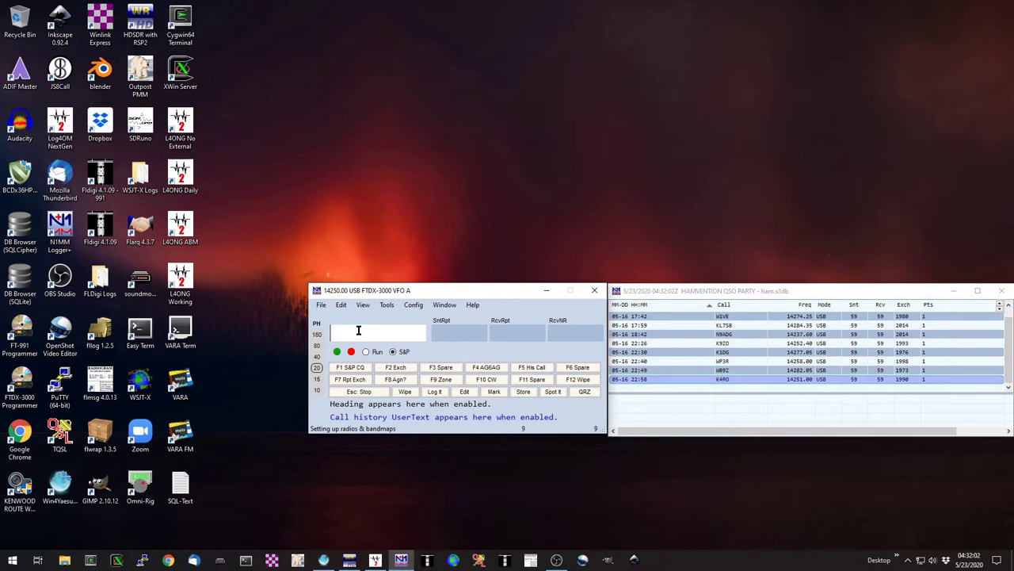
Step: Tune the radio to 14220 kHz through the call sign entry field, and check the frequency in the Yaesu FTDX3000 control window
type("1")
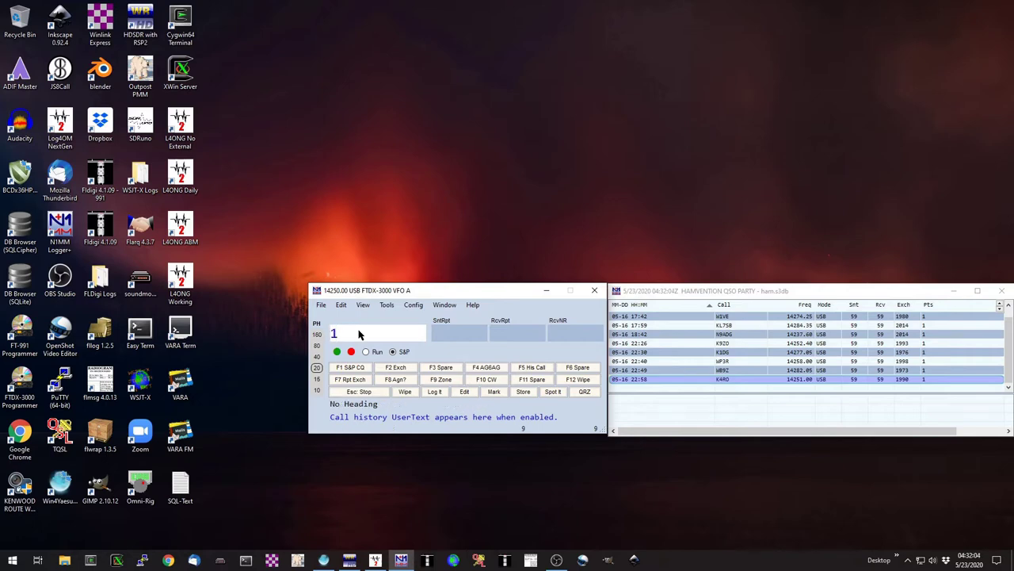
type("4220")
key("Return")
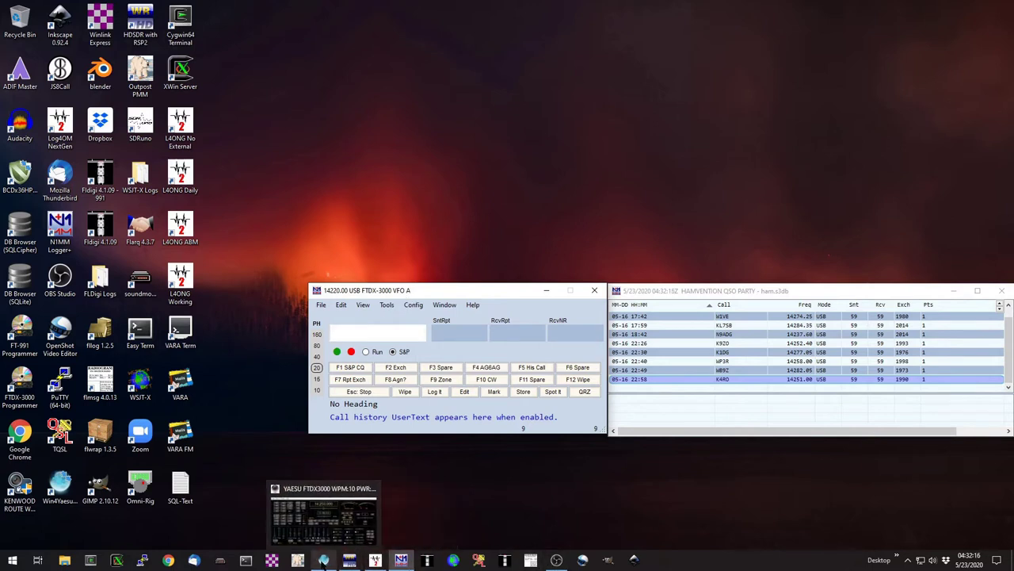
left_click(324, 560)
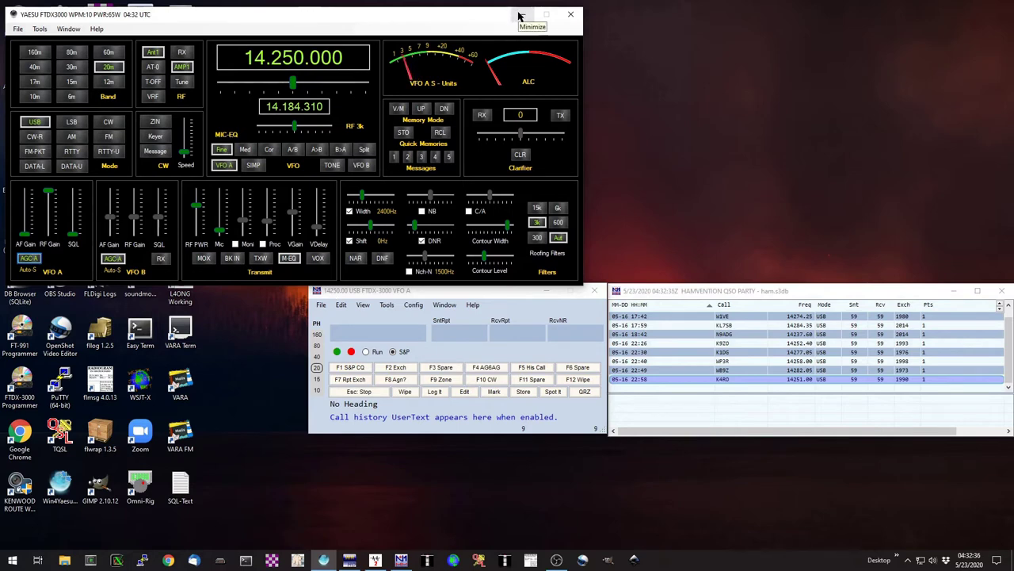
left_click(520, 16)
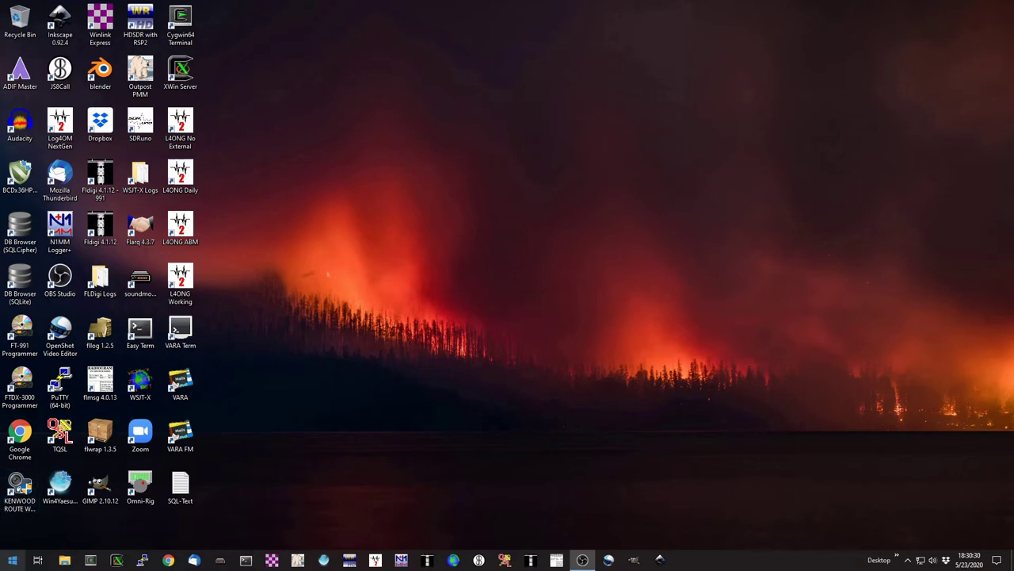
Step: Open Device Manager, examine the serial ports listed under Ports (COM & LPT), and close it
right_click(13, 560)
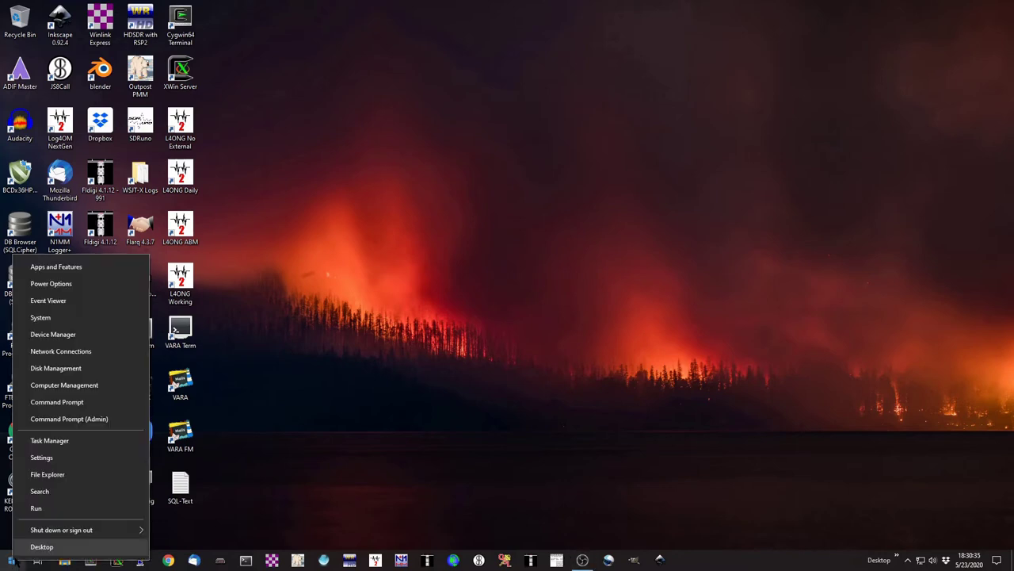
left_click(52, 335)
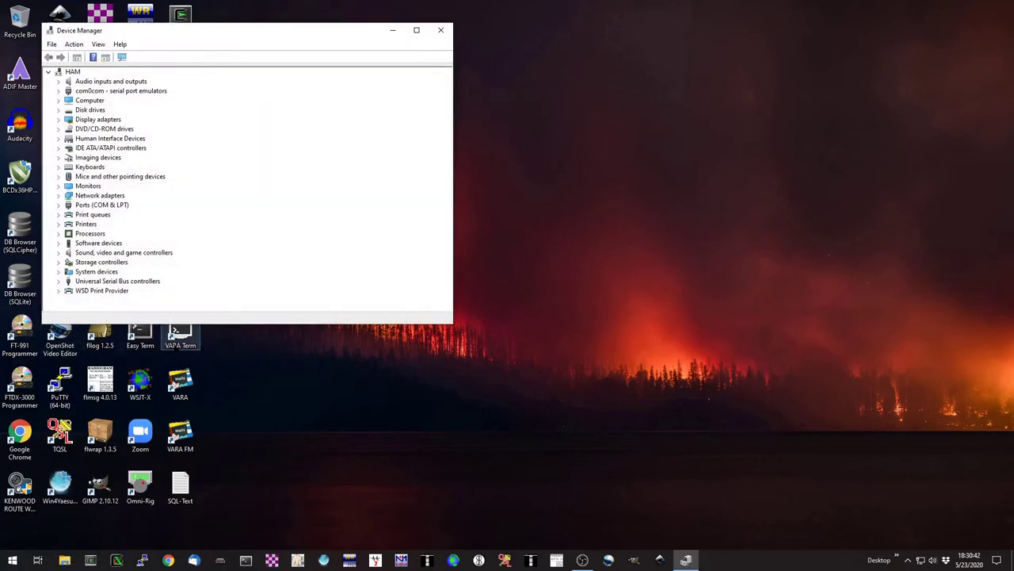
left_click_drag(190, 31, 432, 137)
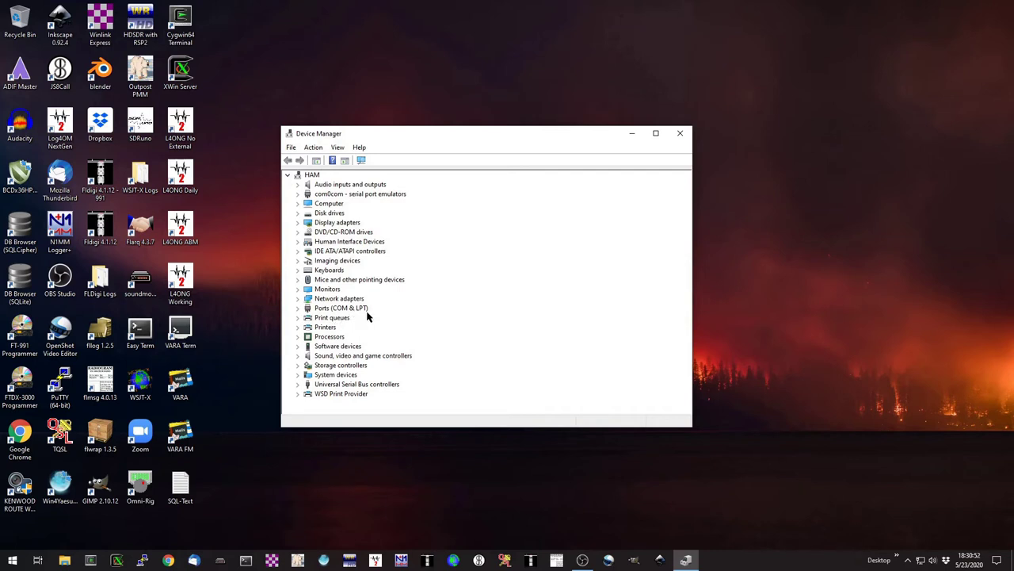
left_click(299, 310)
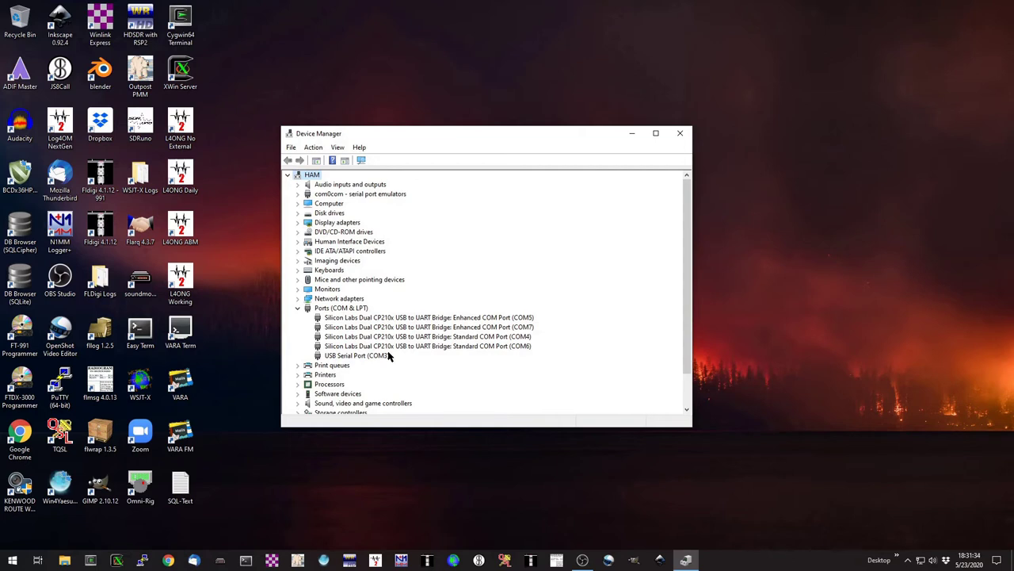
left_click(298, 308)
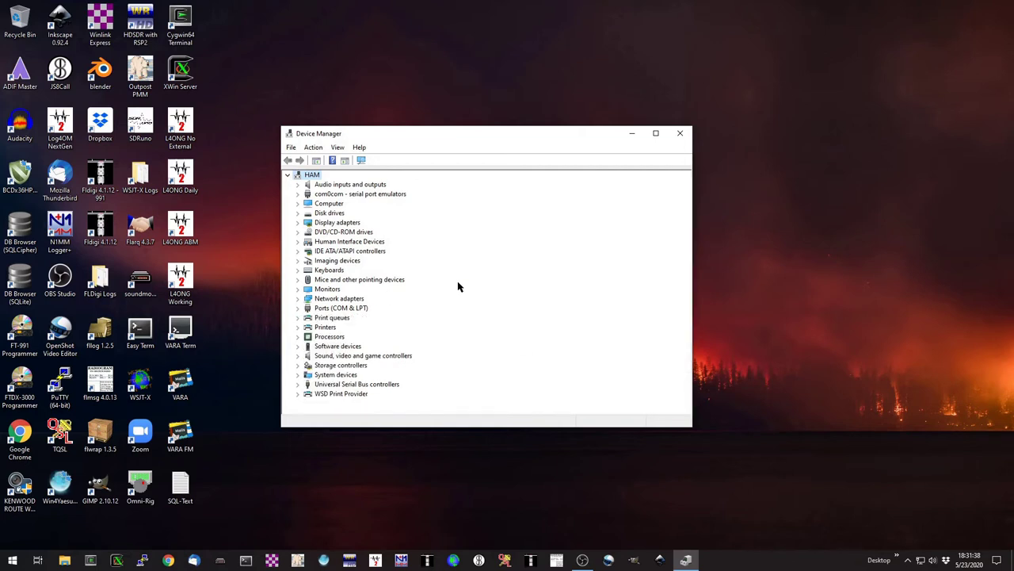
left_click(681, 134)
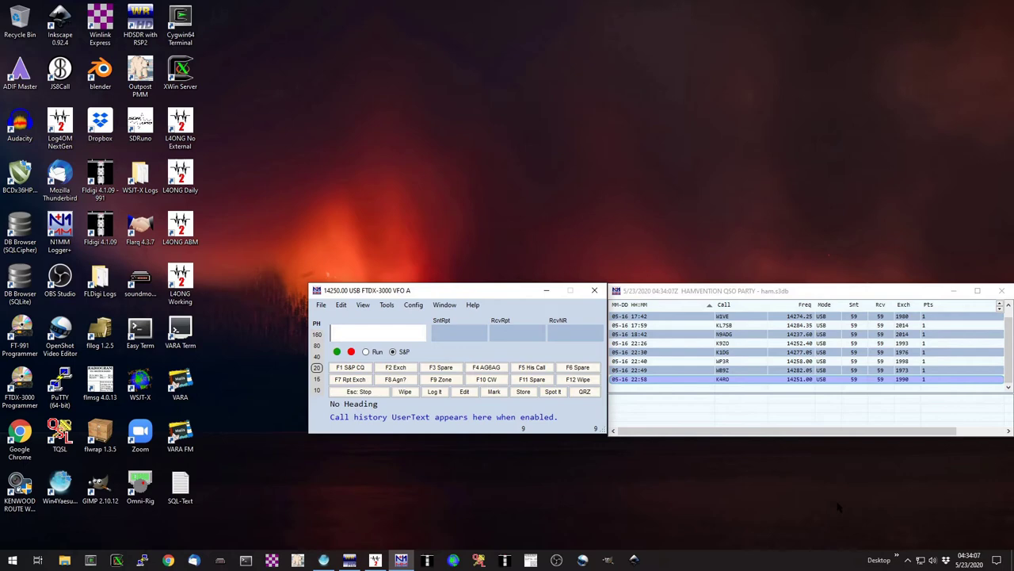
Step: Display the Score Summary window for the contest
left_click(363, 305)
left_click(363, 307)
left_click(446, 312)
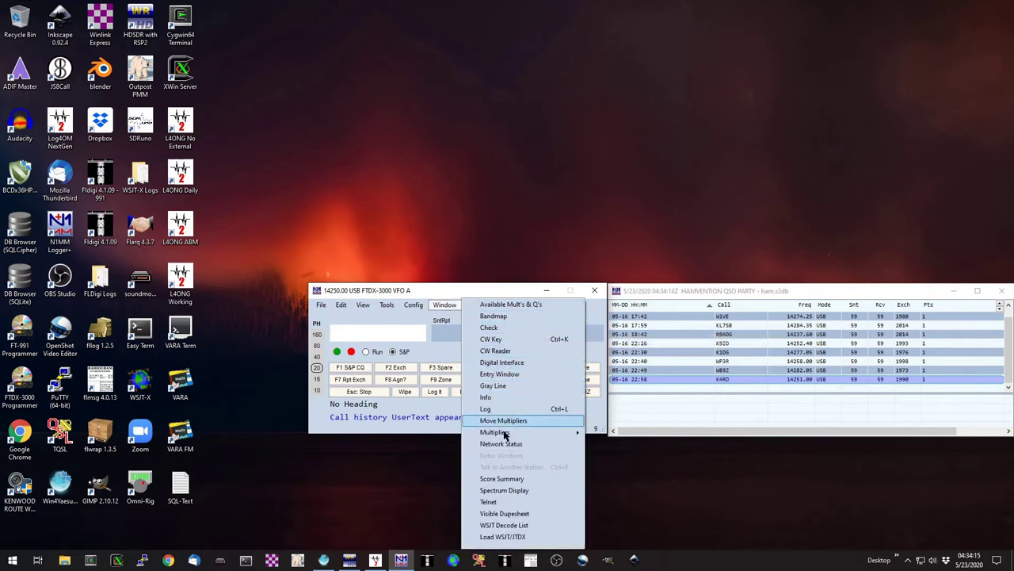
left_click(499, 478)
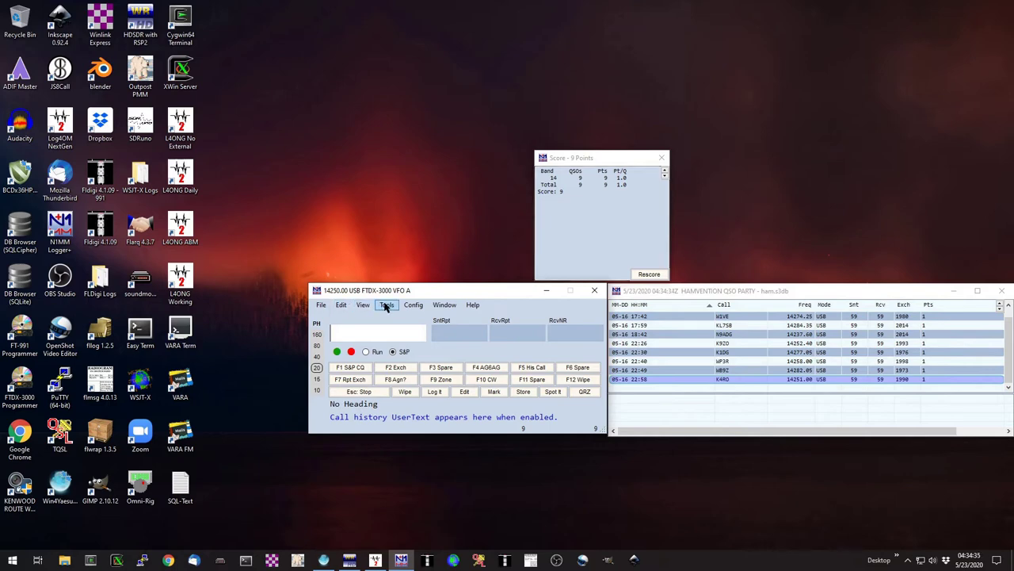
Step: Restore the saved window positions to bring back the full set of logger windows
left_click(385, 306)
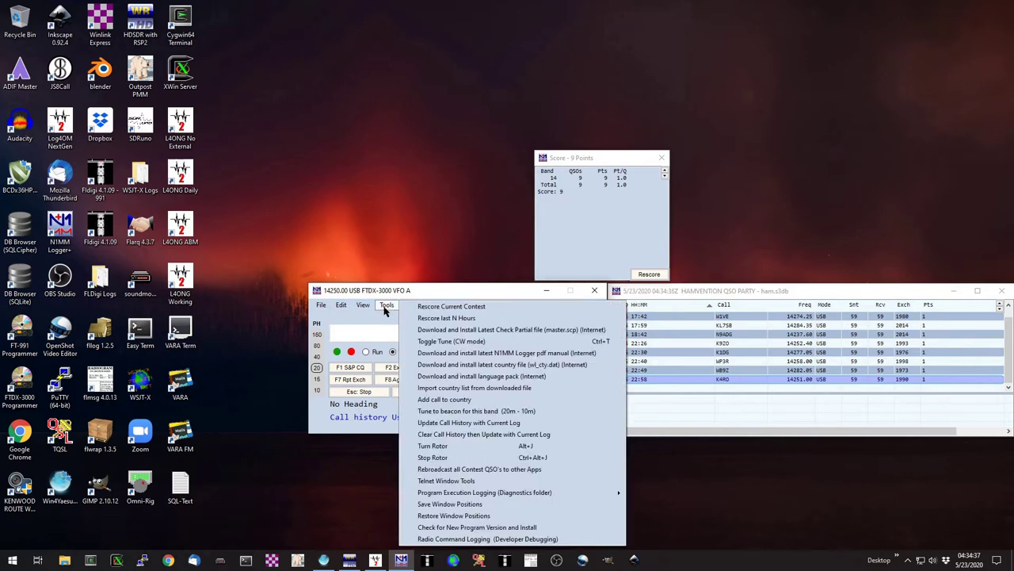
left_click(457, 516)
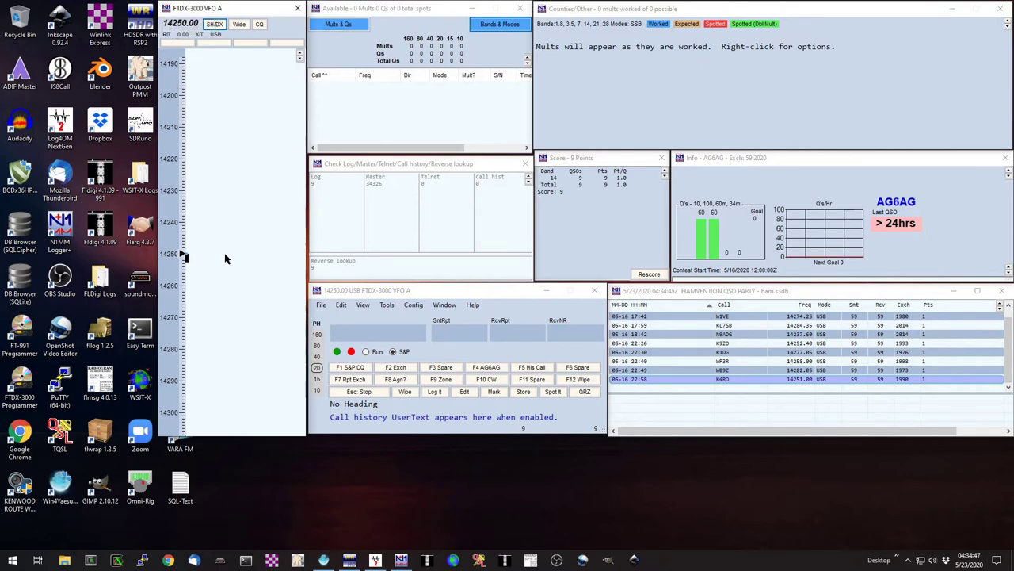
mouse_move(182, 255)
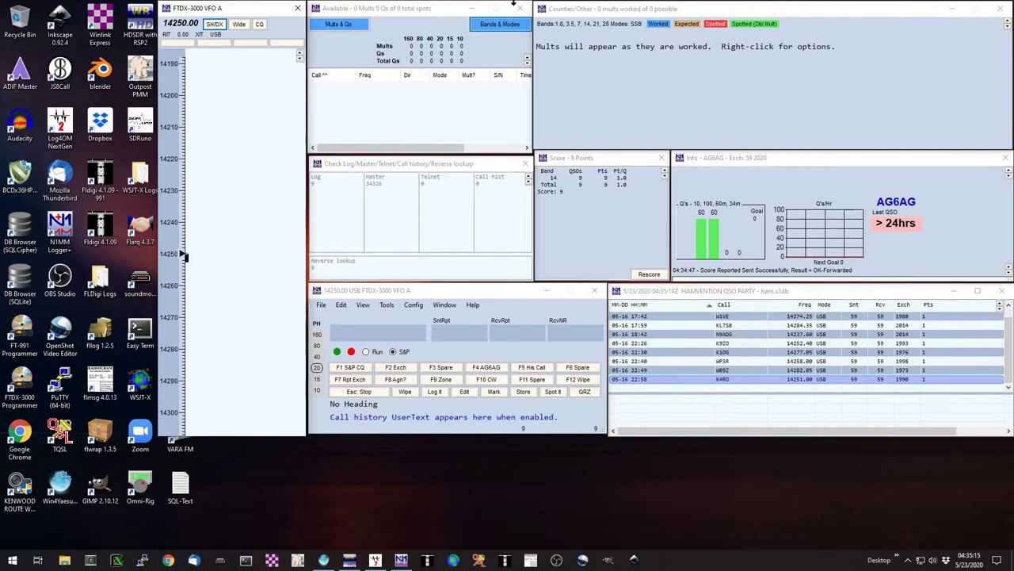
left_click(432, 89)
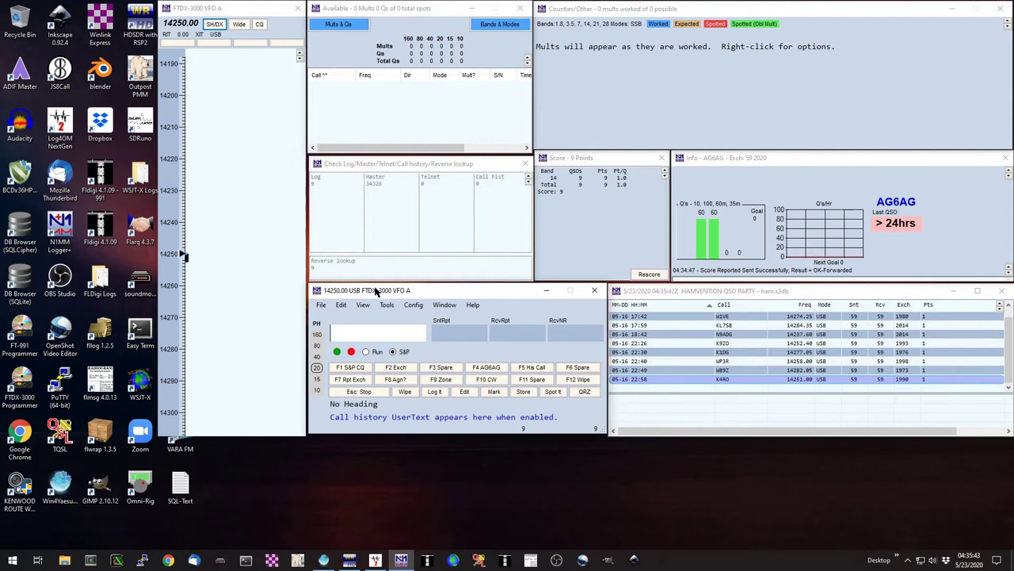
Step: Download and install the latest Check Partial file (master.scp)
left_click(387, 305)
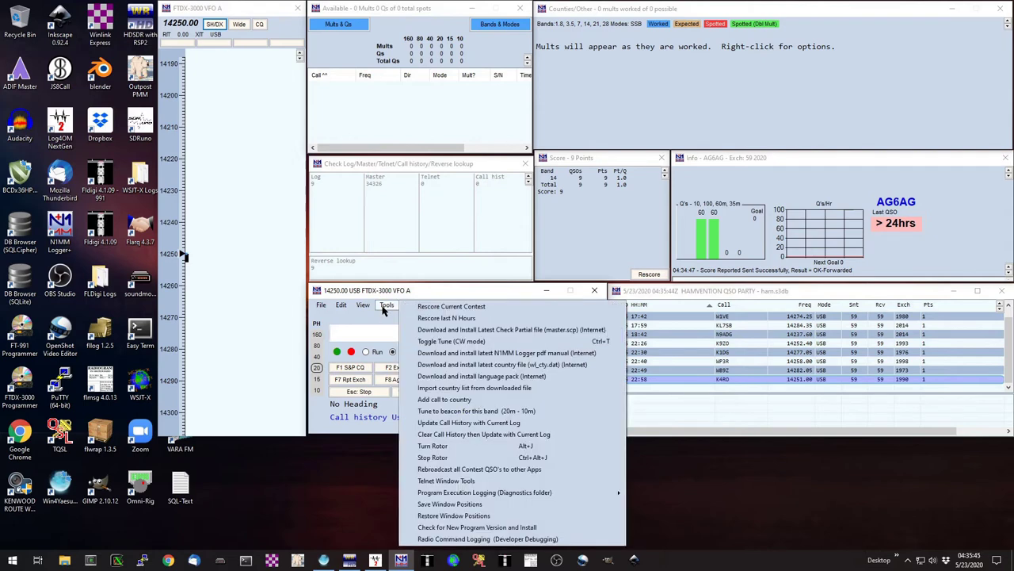
left_click(462, 332)
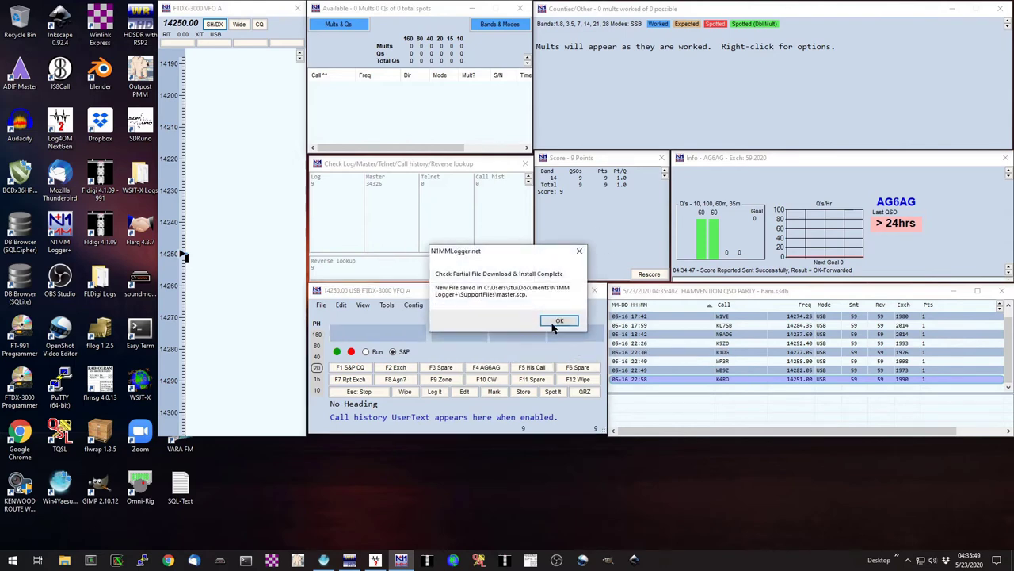
left_click(559, 320)
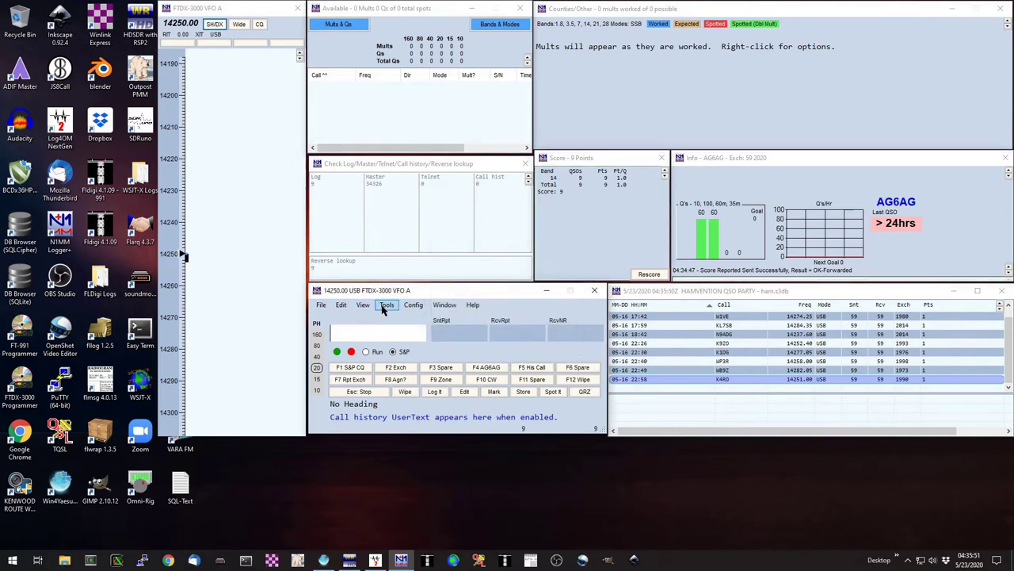
Step: Download and install the latest country file (wl_cty.dat)
left_click(386, 306)
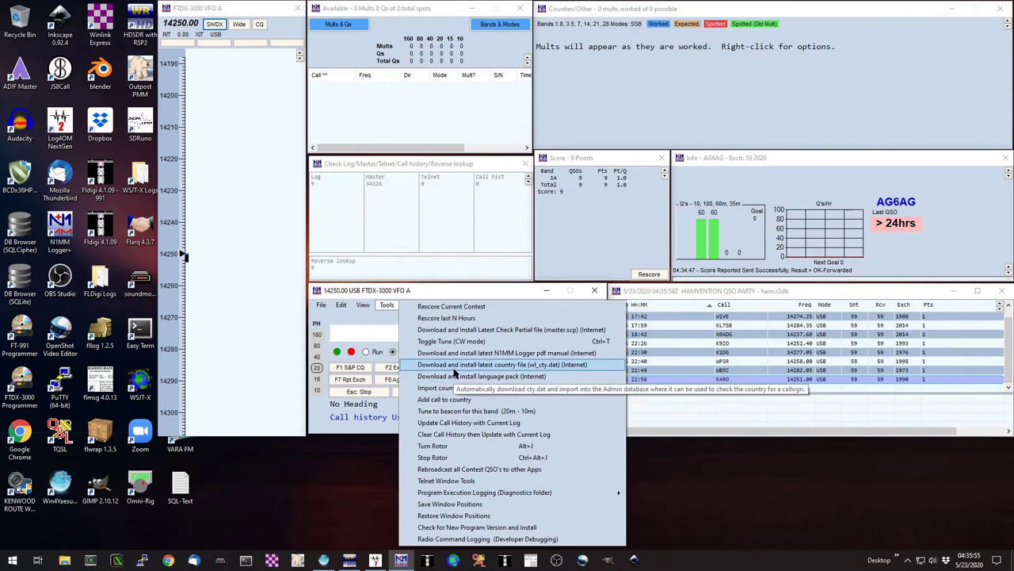
left_click(455, 367)
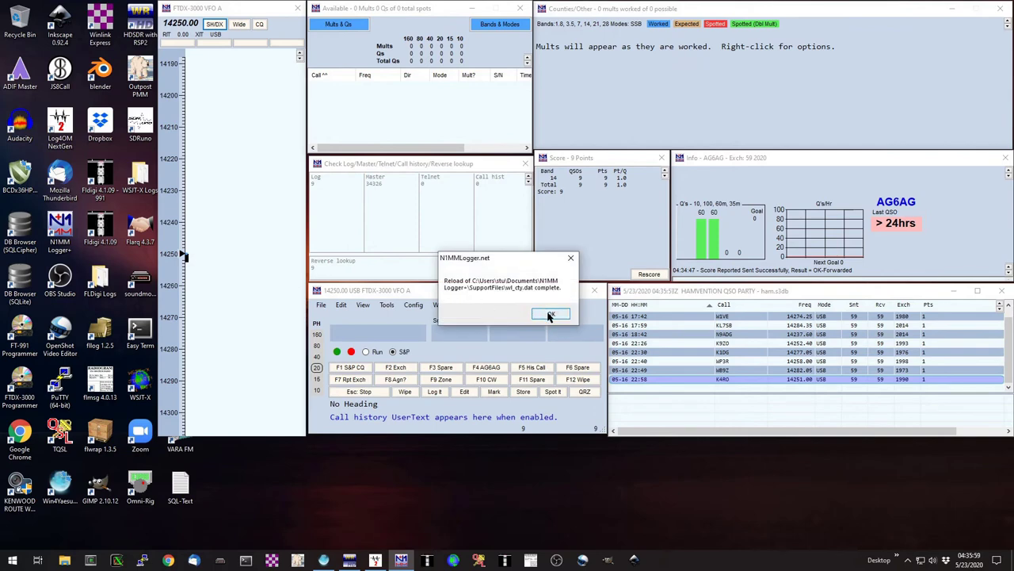
left_click(550, 314)
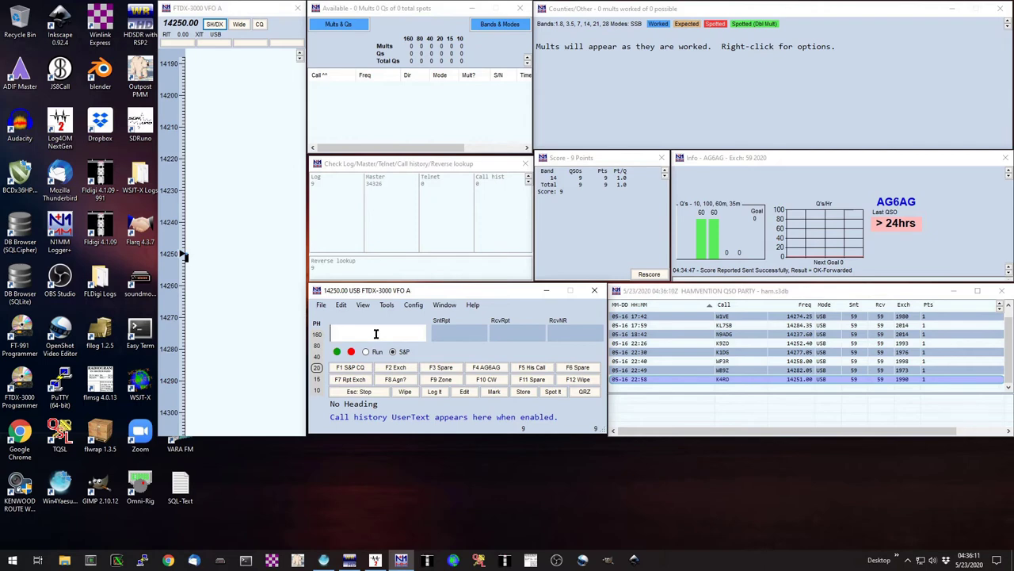
type("AB6ET")
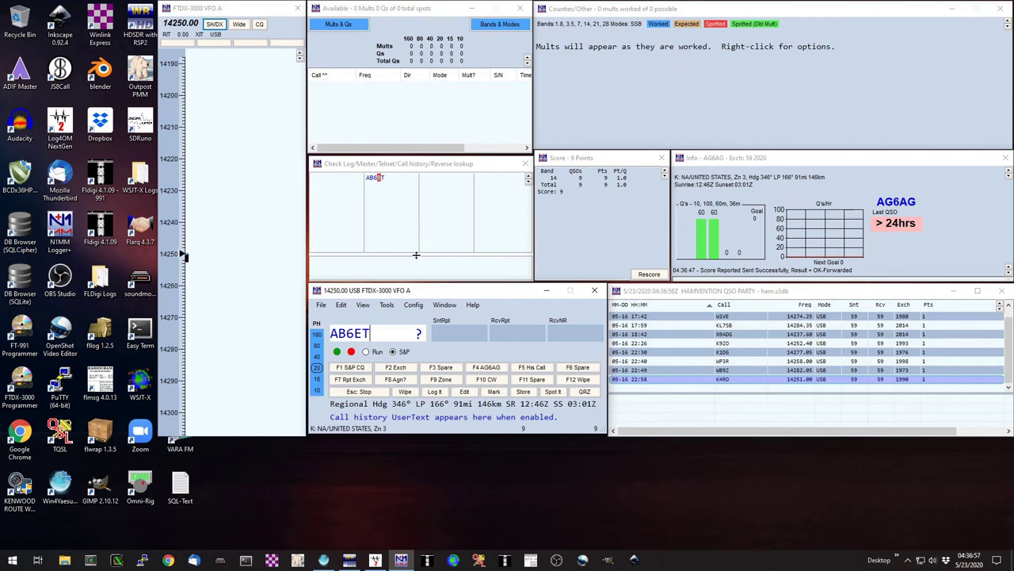
key("BackSpace")
key("BackSpace")
key("BackSpace")
key("BackSpace")
key("BackSpace")
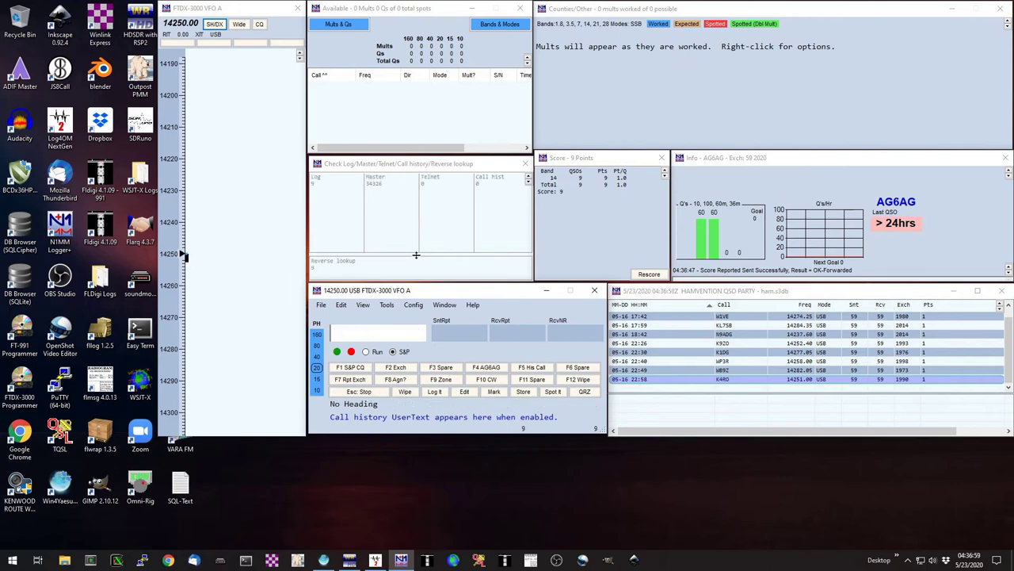
Step: Enter the call sign NQ6X in the entry window to check it against the master list
type("N")
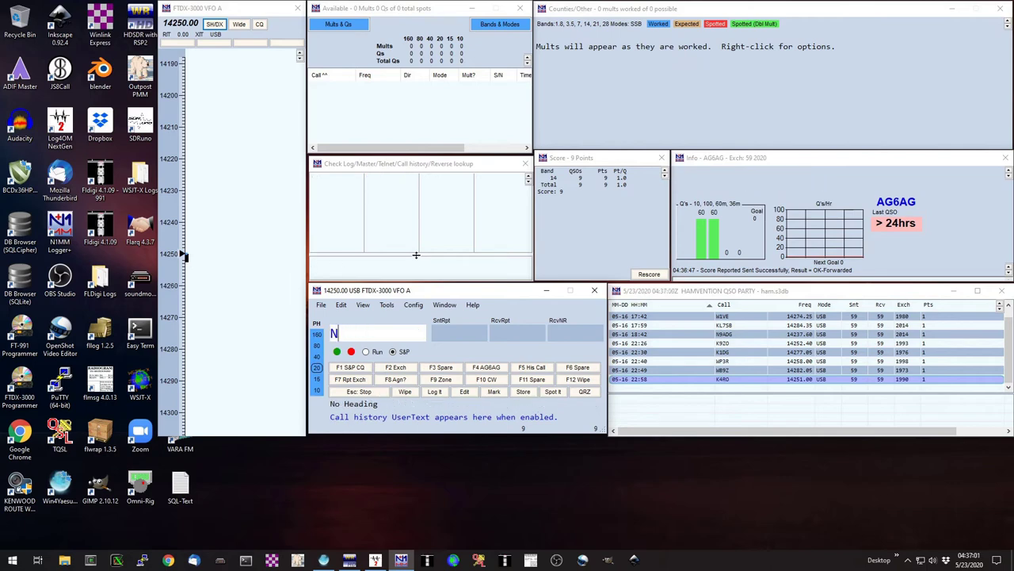
type("Q6X")
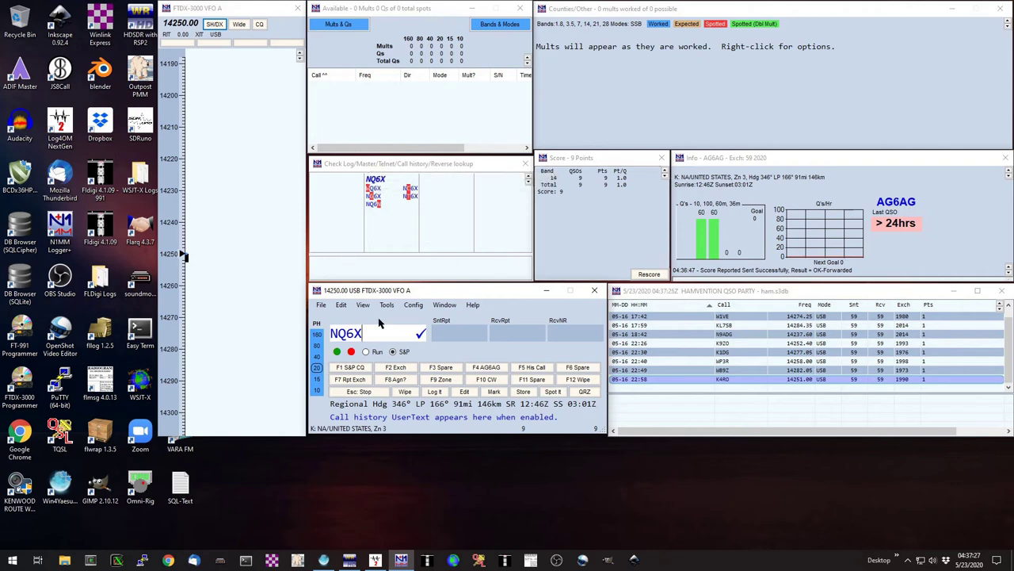
Step: Shorten the call sign and check partial matches for NQ6 in the Check window, and complete it again as NQ6X
key("BackSpace")
key("BackSpace")
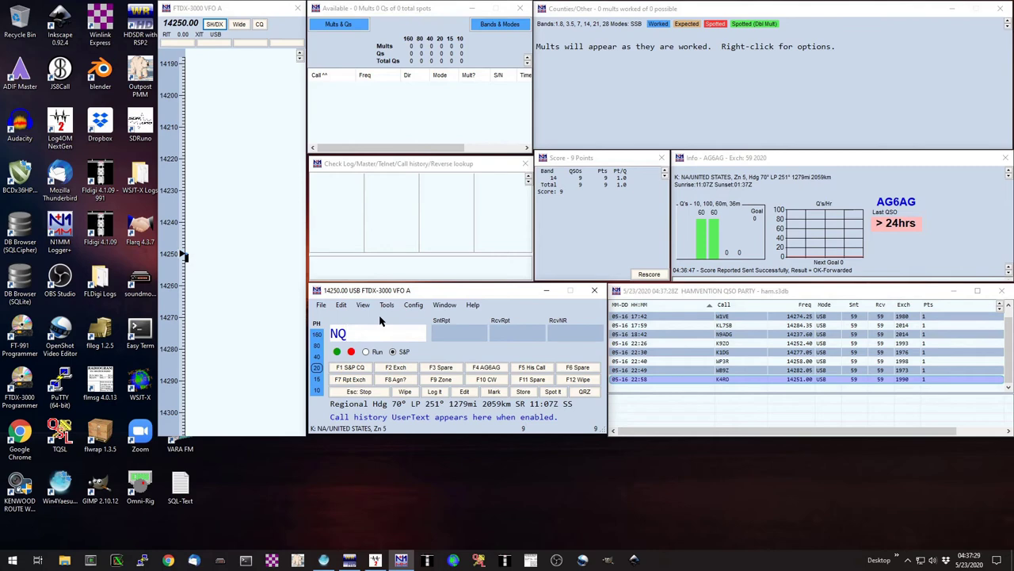
type("6")
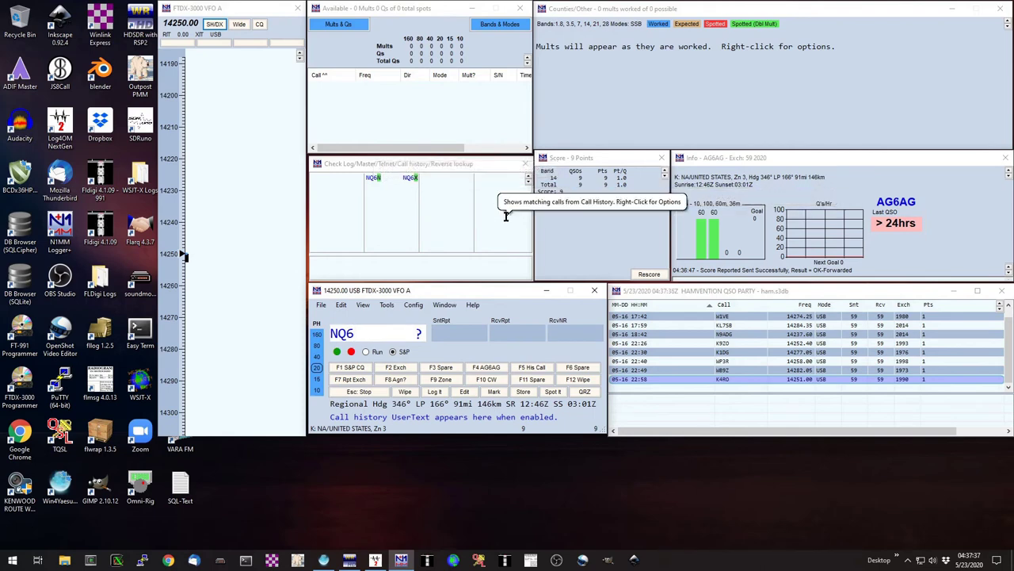
type("X")
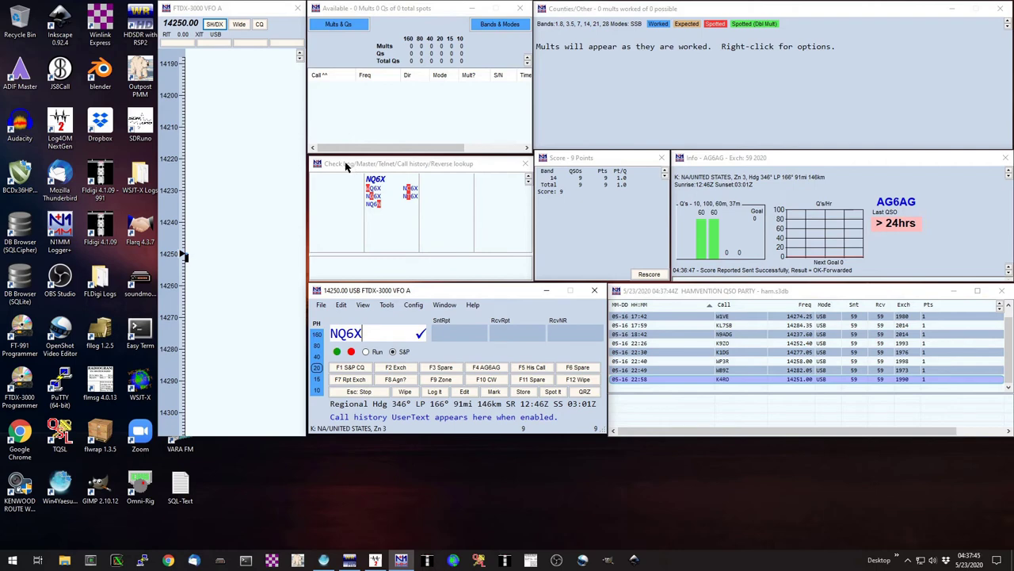
Step: Store NQ6X as an unlogged spot at 14250.0 on the bandmap and tune away to 14256.68
key("Tab")
key("Tab")
key("Tab")
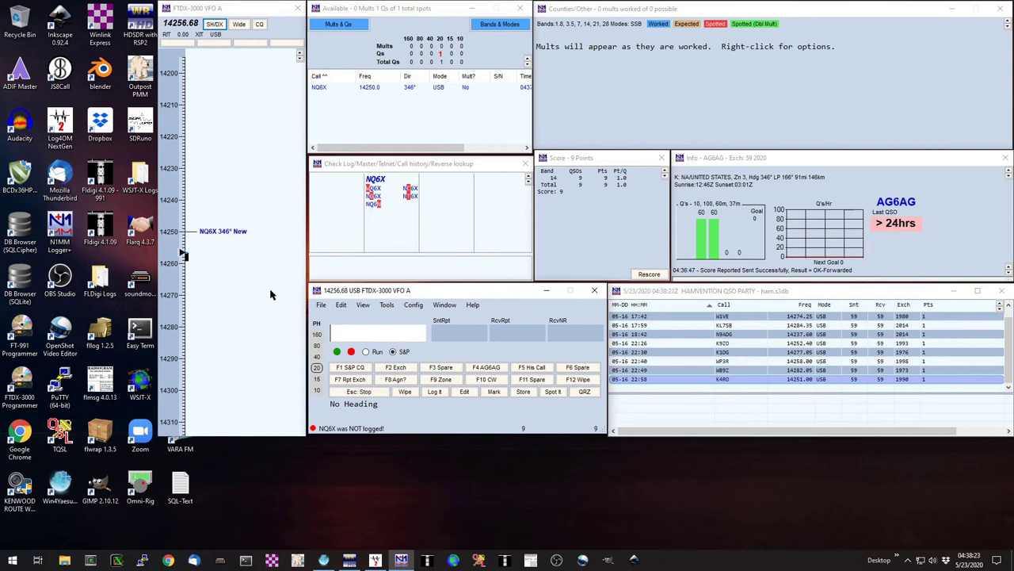
Step: Tune back to the NQ6X spot on the bandmap and load its call sign into the entry field with 59 reports
left_click(212, 234)
left_click(212, 232)
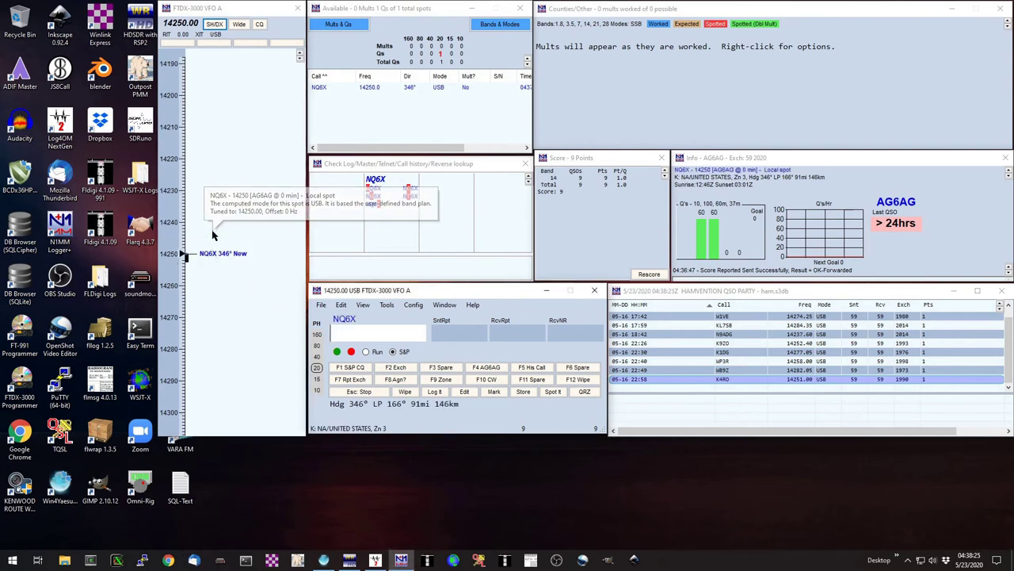
left_click(344, 320)
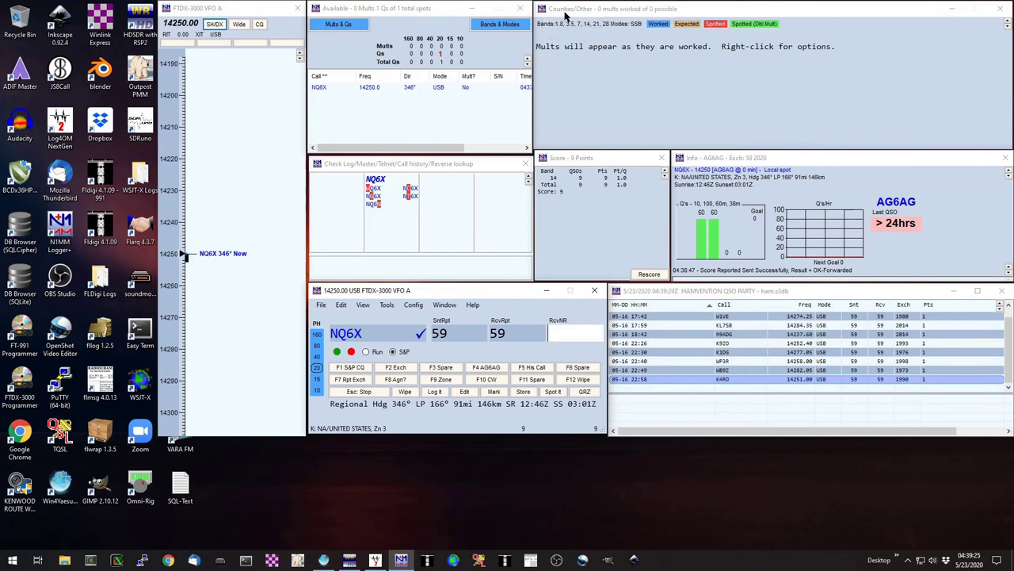
Step: Close the Counties/Other multiplier window and open the Sections/States multiplier window in its place
left_click(1001, 8)
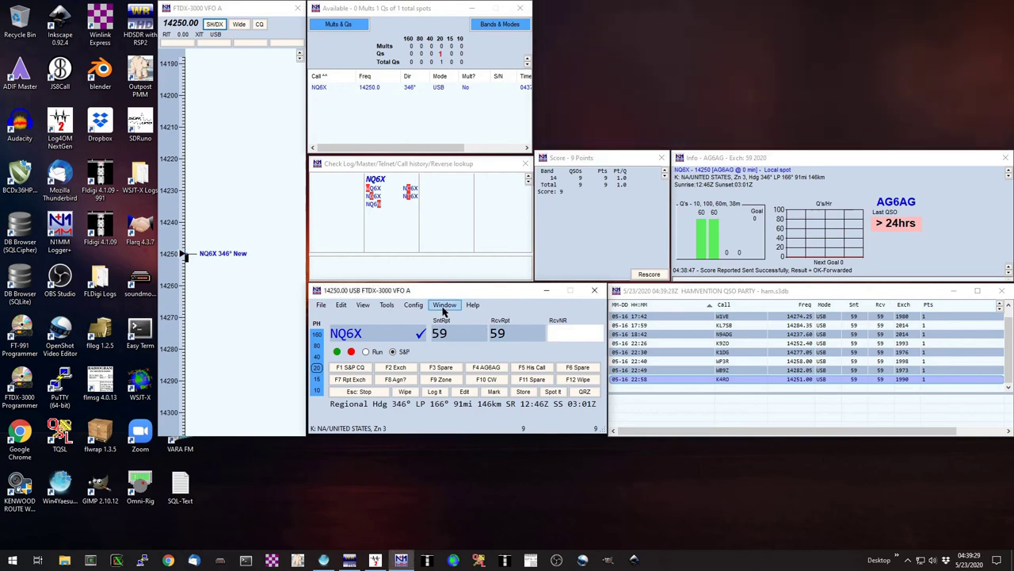
left_click(443, 306)
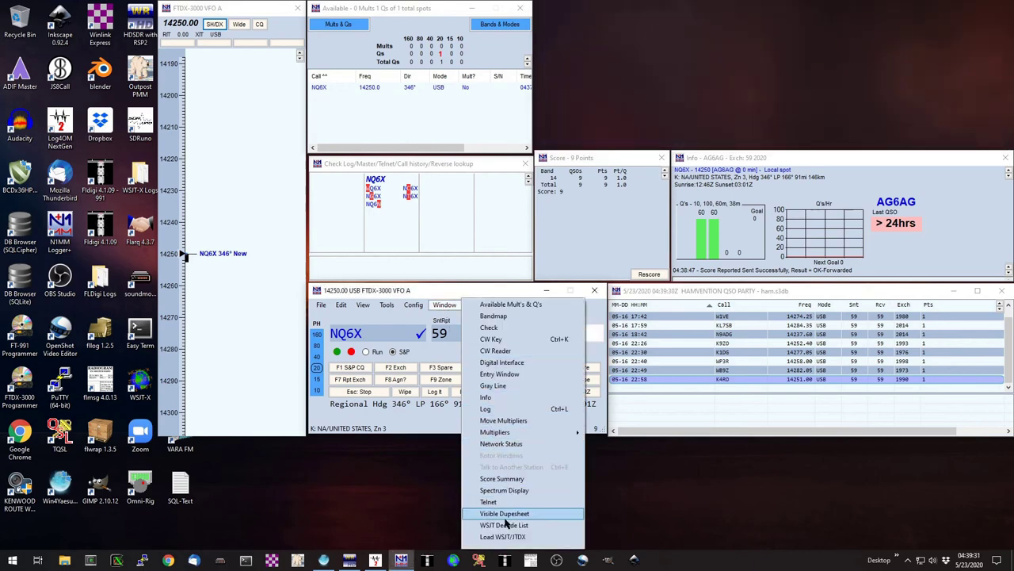
mouse_move(501, 433)
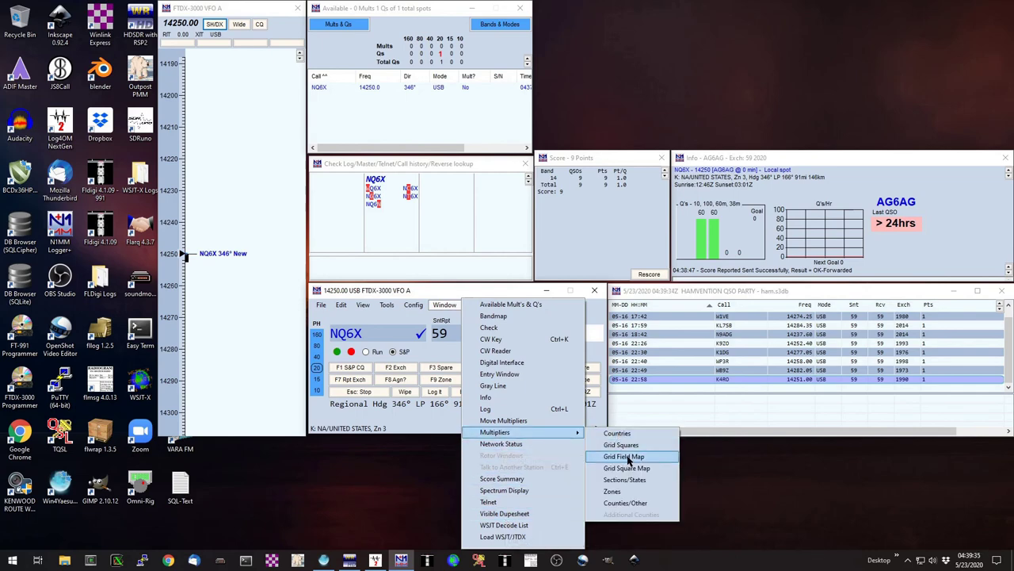
left_click(623, 480)
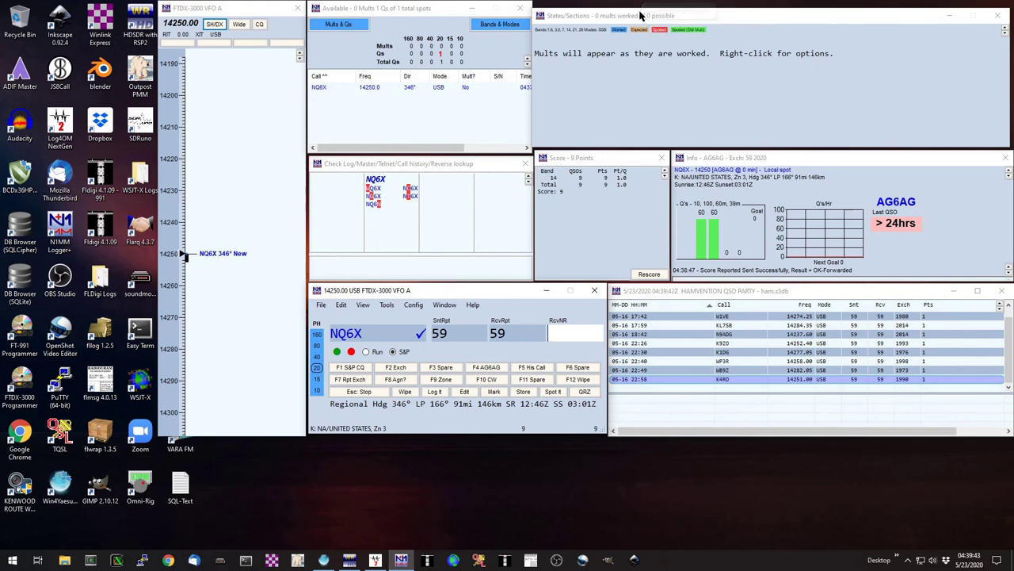
Step: Align the States/Sections window with the top of the screen and extend its lower edge down to the Score and Info windows
left_click_drag(642, 15, 643, 6)
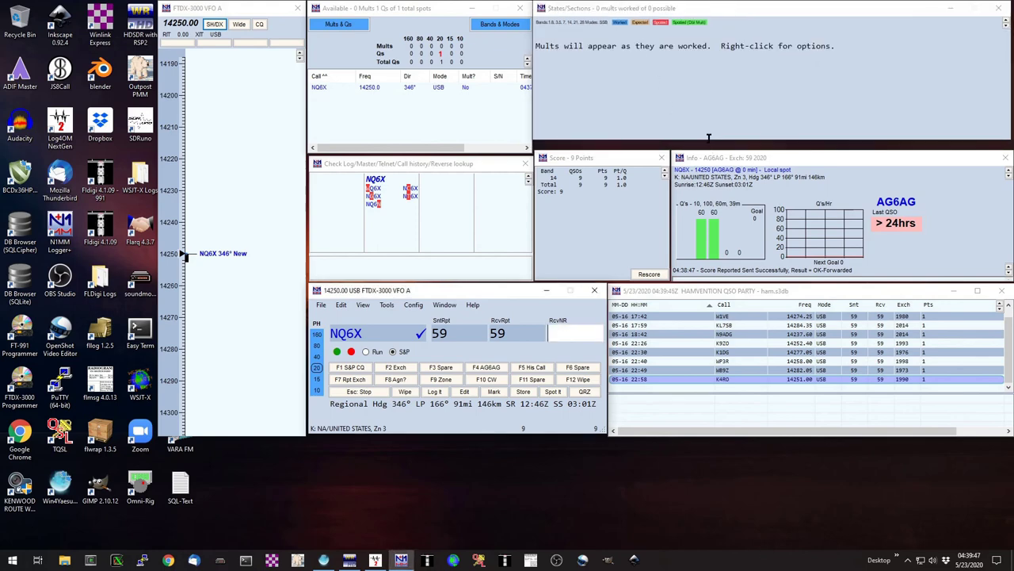
left_click(709, 139)
left_click_drag(709, 141, 710, 148)
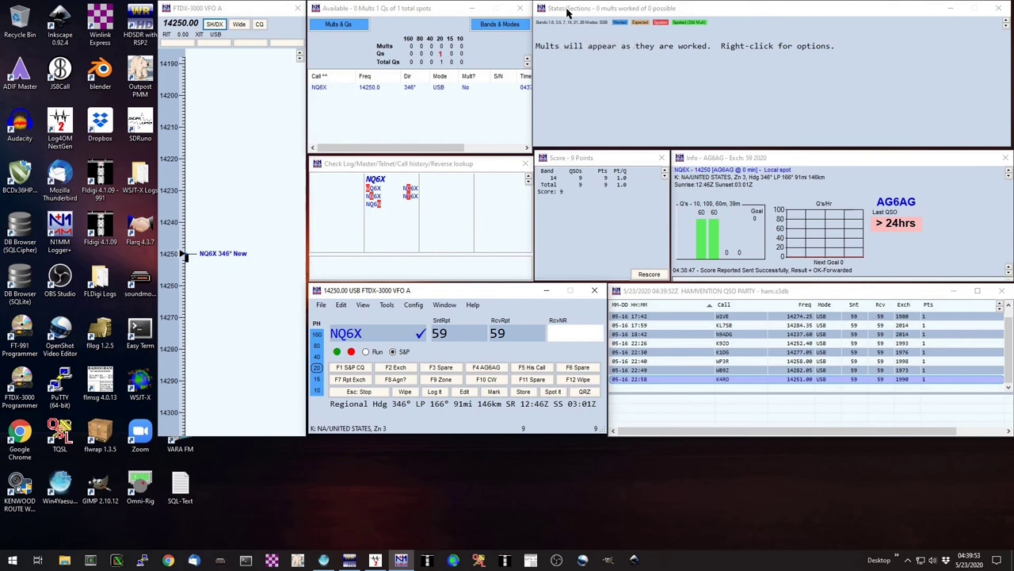